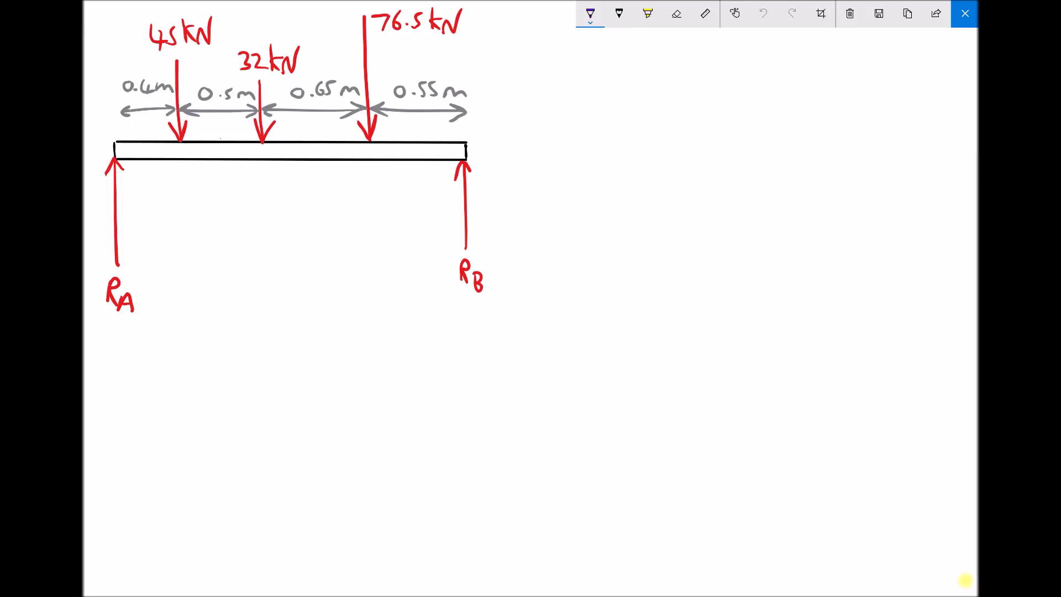
Write the purple moment equation ΣCWM = ΣACWM beside the beam.
mouse_move(593, 69)
mouse_down()
mouse_move(565, 83)
mouse_move(564, 96)
mouse_move(587, 102)
mouse_up()
mouse_move(619, 78)
mouse_down()
mouse_move(606, 83)
mouse_move(621, 94)
mouse_up()
drag(624, 81, 654, 80)
mouse_move(658, 95)
mouse_down()
mouse_move(670, 79)
mouse_move(684, 95)
mouse_move(726, 72)
mouse_up()
drag(708, 85, 724, 83)
mouse_move(780, 63)
mouse_down()
mouse_move(764, 71)
mouse_move(777, 94)
mouse_move(808, 89)
mouse_move(803, 79)
mouse_up()
click(794, 72)
mouse_move(825, 71)
mouse_down()
mouse_move(825, 86)
mouse_move(863, 70)
mouse_up()
drag(859, 86, 887, 94)
Add the bracketed note (about A) after the moment equation.
mouse_move(906, 52)
mouse_down()
mouse_move(892, 69)
mouse_move(903, 103)
mouse_up()
mouse_move(912, 70)
mouse_down()
mouse_move(901, 83)
mouse_move(920, 86)
mouse_up()
drag(917, 55, 918, 81)
drag(926, 75, 954, 82)
mouse_move(952, 55)
mouse_down()
mouse_move(954, 73)
mouse_move(964, 64)
mouse_up()
mouse_move(916, 118)
mouse_down()
mouse_move(937, 118)
mouse_move(934, 108)
mouse_up()
drag(964, 55, 959, 133)
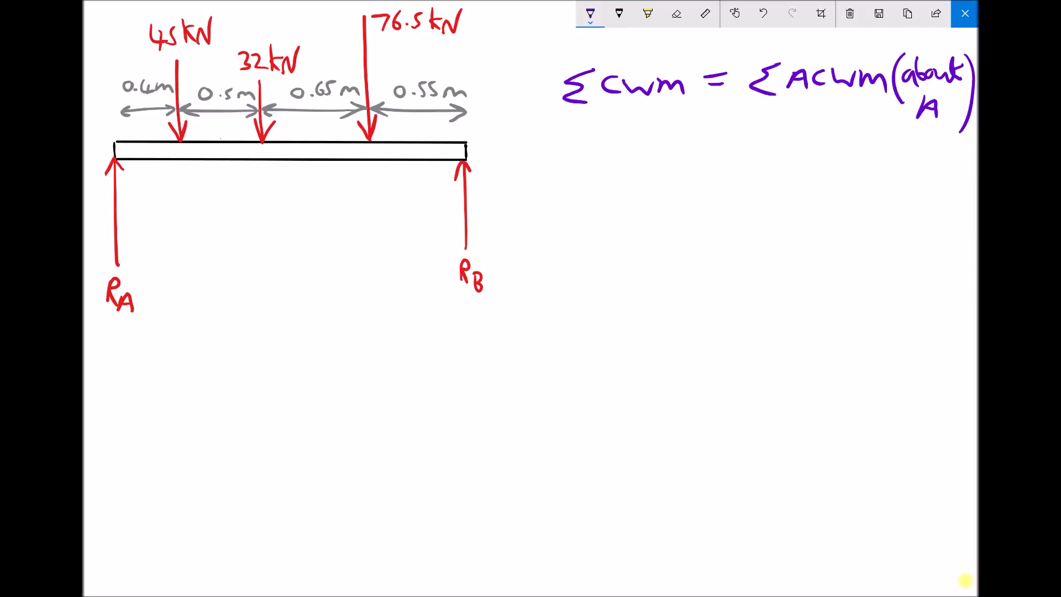
Write the force balance ΣF↓ = ΣF↑ and dot pivot A at the beam's left end.
drag(595, 145, 595, 175)
mouse_move(638, 142)
mouse_down()
mouse_move(618, 168)
mouse_move(626, 157)
mouse_move(659, 165)
mouse_up()
mouse_move(653, 154)
mouse_down()
mouse_move(660, 165)
mouse_move(670, 155)
mouse_up()
drag(697, 146, 709, 155)
mouse_move(762, 130)
mouse_down()
mouse_move(756, 158)
mouse_move(787, 133)
mouse_move(773, 159)
mouse_up()
mouse_move(772, 145)
mouse_down()
mouse_move(806, 158)
mouse_move(805, 136)
mouse_up()
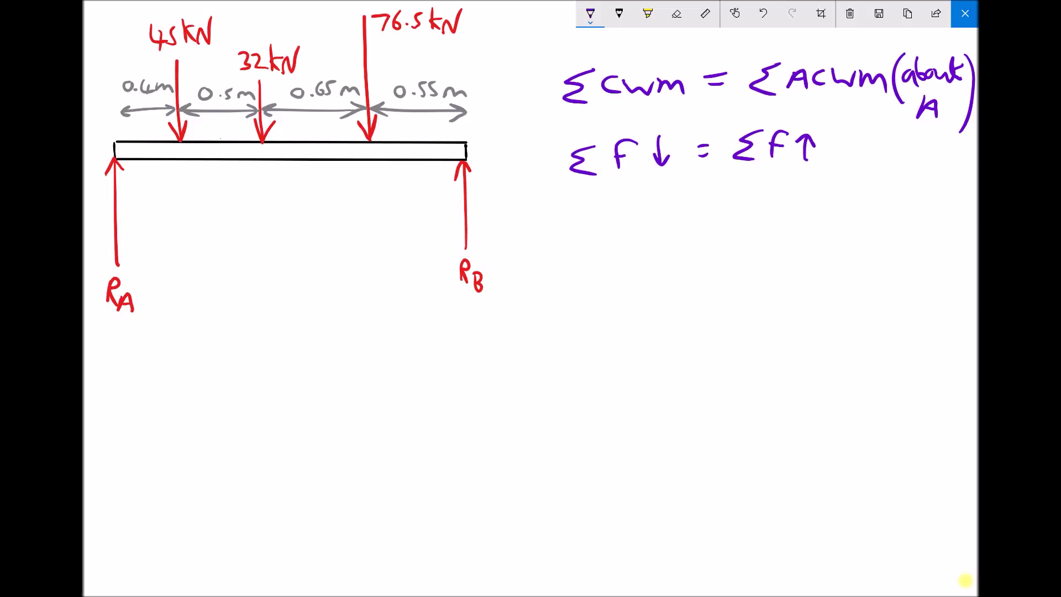
drag(114, 143, 113, 141)
Draw CW arrows at the 45, 32 and 76.5 kN loads and an ACW arrow at RB.
mouse_move(199, 123)
mouse_down()
mouse_move(190, 172)
mouse_move(197, 160)
mouse_move(203, 170)
mouse_move(186, 182)
mouse_move(212, 182)
mouse_up()
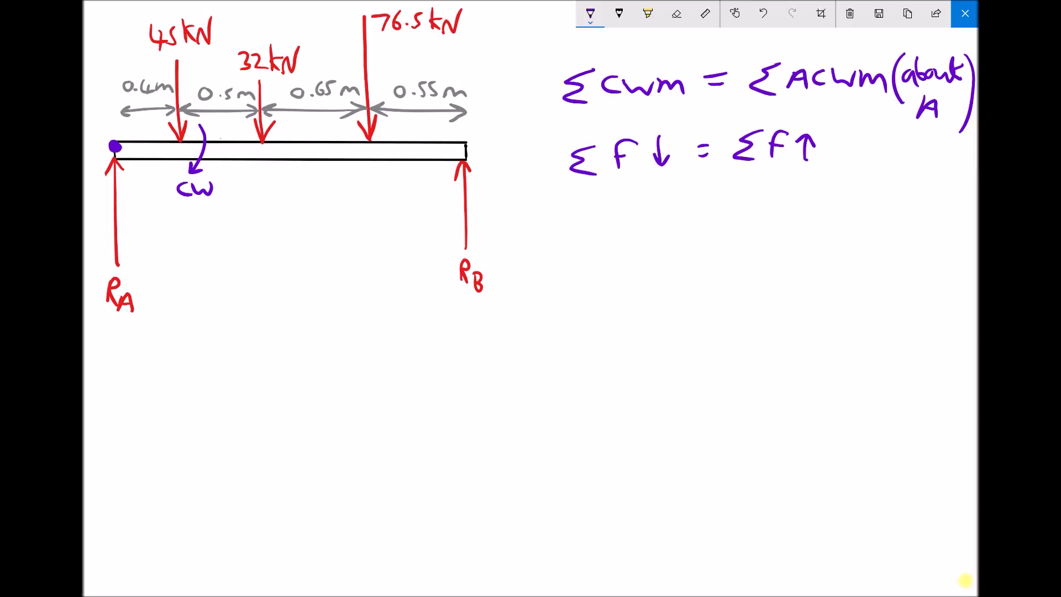
mouse_move(284, 119)
mouse_down()
mouse_move(294, 147)
mouse_move(279, 178)
mouse_move(330, 173)
mouse_up()
mouse_move(391, 126)
mouse_down()
mouse_move(380, 173)
mouse_move(391, 170)
mouse_move(366, 184)
mouse_move(397, 182)
mouse_up()
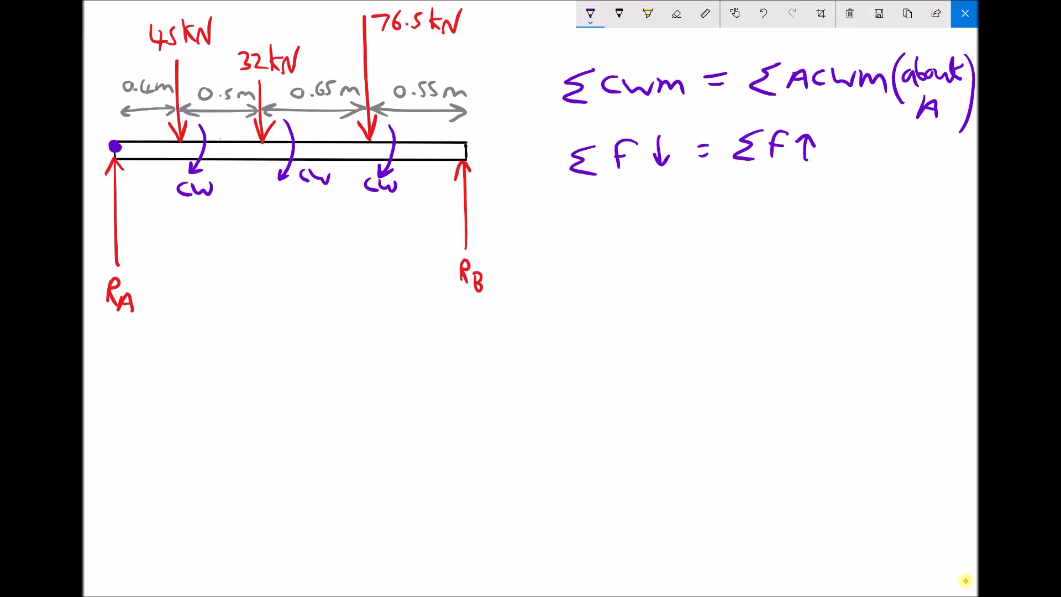
drag(480, 174, 476, 129)
drag(479, 193, 520, 177)
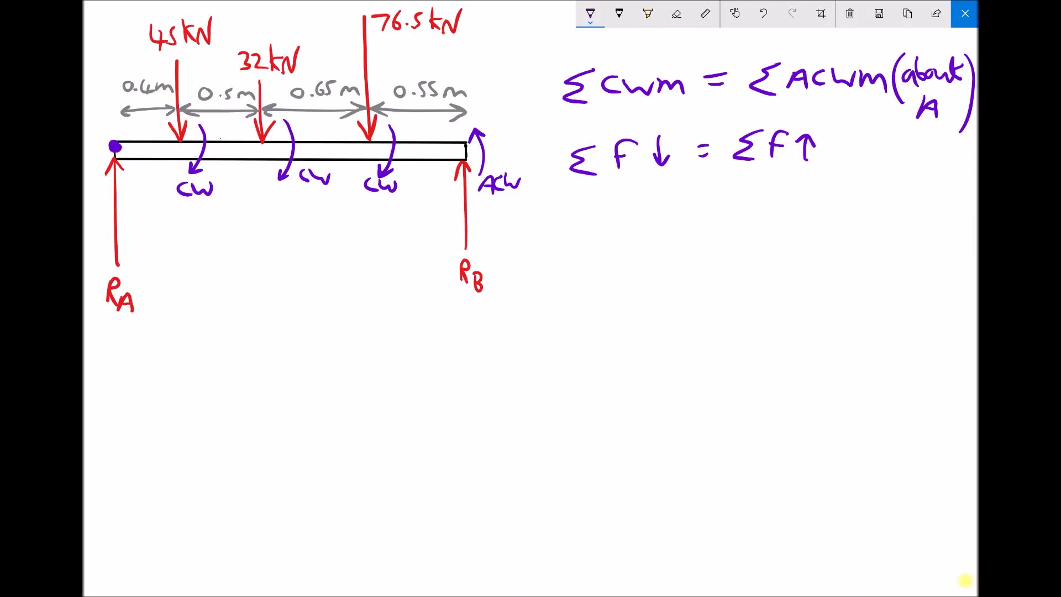
Star the moment equation with a circled asterisk and begin the moment sum with 45.
drag(526, 77, 541, 93)
drag(542, 77, 533, 88)
mouse_move(532, 89)
mouse_down()
mouse_move(543, 92)
mouse_move(529, 102)
mouse_move(535, 68)
mouse_up()
mouse_move(221, 313)
mouse_down()
mouse_move(215, 325)
mouse_move(239, 332)
mouse_up()
drag(227, 323, 226, 340)
mouse_move(253, 319)
mouse_down()
mouse_move(243, 338)
mouse_move(274, 319)
mouse_move(264, 328)
mouse_move(326, 333)
mouse_up()
Complete the bracketed (45×0.4) term and add a plus before the second term.
click(303, 326)
drag(205, 302, 209, 348)
mouse_move(336, 298)
mouse_down()
mouse_move(348, 318)
mouse_move(340, 348)
mouse_up()
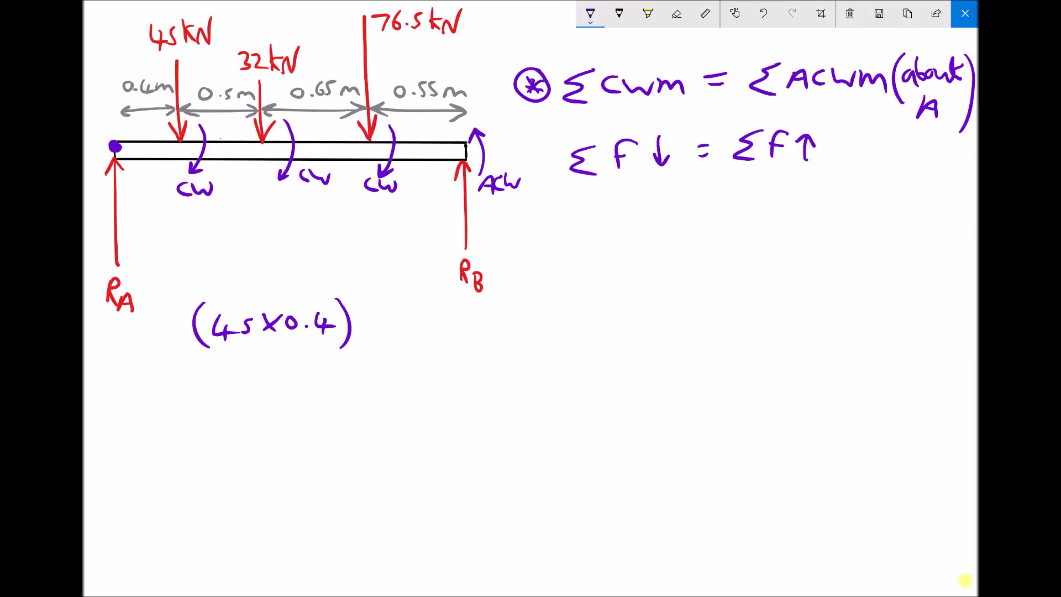
drag(382, 312, 383, 331)
mouse_move(373, 323)
mouse_down()
mouse_move(422, 337)
mouse_move(427, 326)
mouse_move(468, 325)
mouse_up()
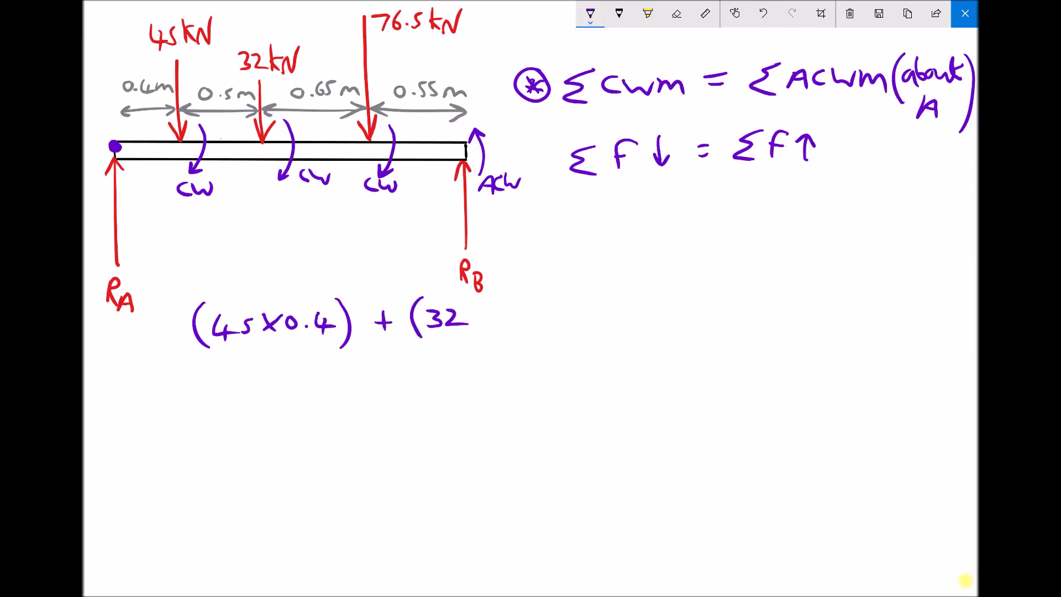
Draw a double-headed distance arrow from A toward the 32 kN load, undoing a stroke.
mouse_move(256, 216)
mouse_down()
mouse_move(119, 217)
mouse_move(142, 226)
mouse_move(258, 219)
mouse_up()
drag(258, 219, 239, 227)
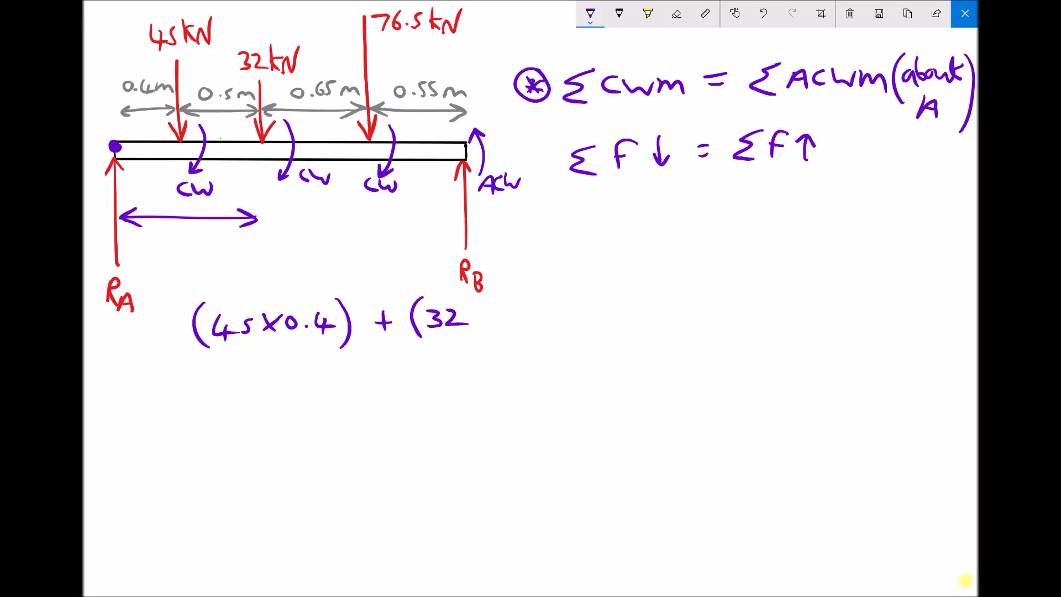
key(ctrl+z)
Write the (32×0.9) + term, undoing a stray stroke.
mouse_move(495, 309)
mouse_down()
mouse_move(477, 325)
mouse_move(492, 326)
mouse_up()
mouse_move(506, 312)
mouse_down()
mouse_move(533, 307)
mouse_move(548, 335)
mouse_up()
mouse_move(589, 298)
mouse_down()
mouse_move(587, 322)
mouse_move(603, 308)
mouse_up()
key(ctrl+z)
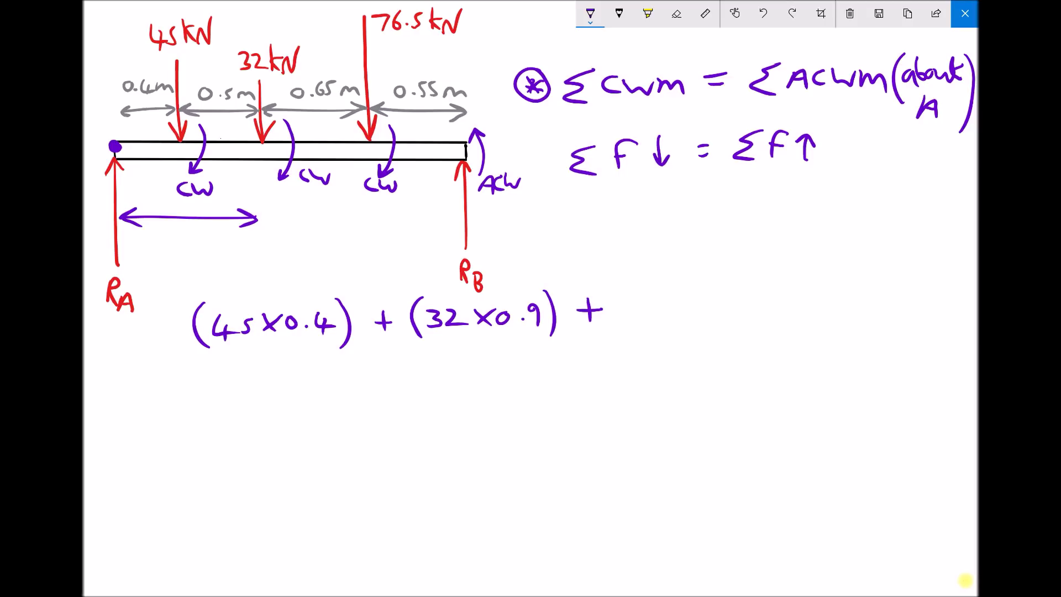
Write the third moment term (76.5×1.55) =.
mouse_move(628, 286)
mouse_down()
mouse_move(629, 323)
mouse_move(658, 305)
mouse_move(706, 316)
mouse_up()
click(672, 310)
mouse_move(706, 291)
mouse_down()
mouse_move(727, 317)
mouse_move(756, 313)
mouse_up()
click(748, 310)
mouse_move(756, 301)
mouse_down()
mouse_move(765, 290)
mouse_move(764, 313)
mouse_up()
mouse_move(768, 300)
mouse_down()
mouse_move(778, 293)
mouse_move(774, 334)
mouse_up()
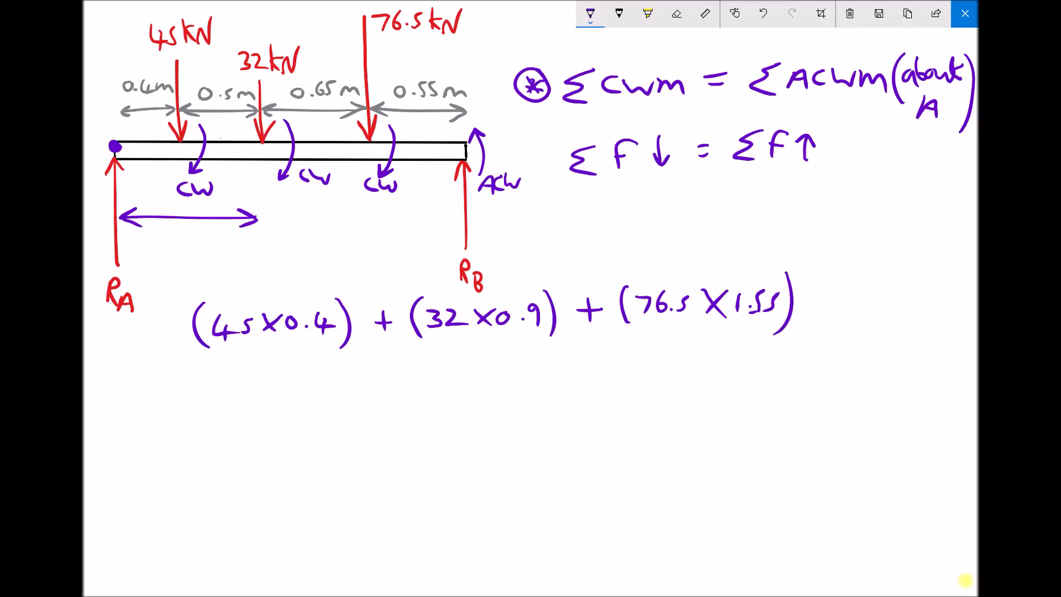
Underline the distances 0.4m, 0.5m and 0.65m on the diagram.
drag(167, 99, 122, 101)
drag(246, 105, 201, 106)
drag(336, 103, 292, 101)
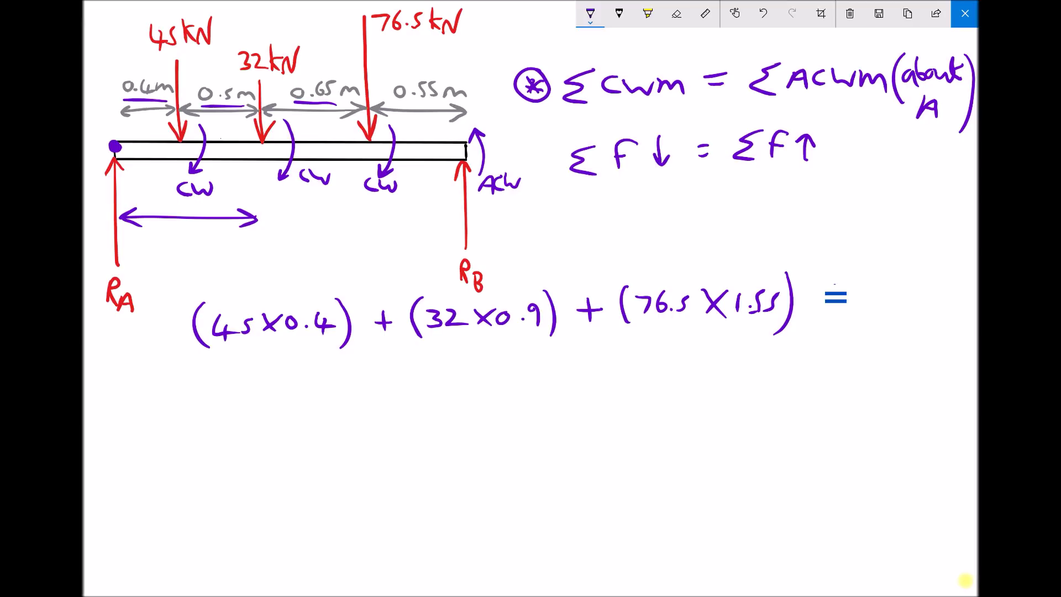
Write 2.1 RB on the right of the moment equation and underline 0.55 m, then undo.
mouse_move(918, 274)
mouse_down()
mouse_move(921, 309)
mouse_move(950, 315)
mouse_move(940, 305)
mouse_up()
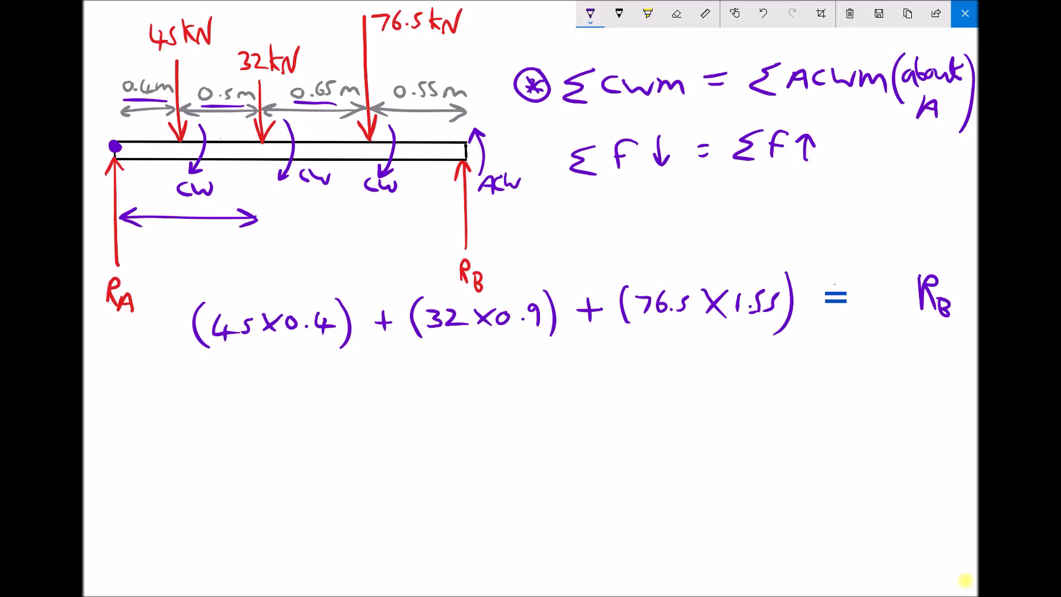
mouse_move(860, 290)
mouse_down()
mouse_move(878, 308)
mouse_move(896, 306)
mouse_up()
drag(443, 100, 391, 100)
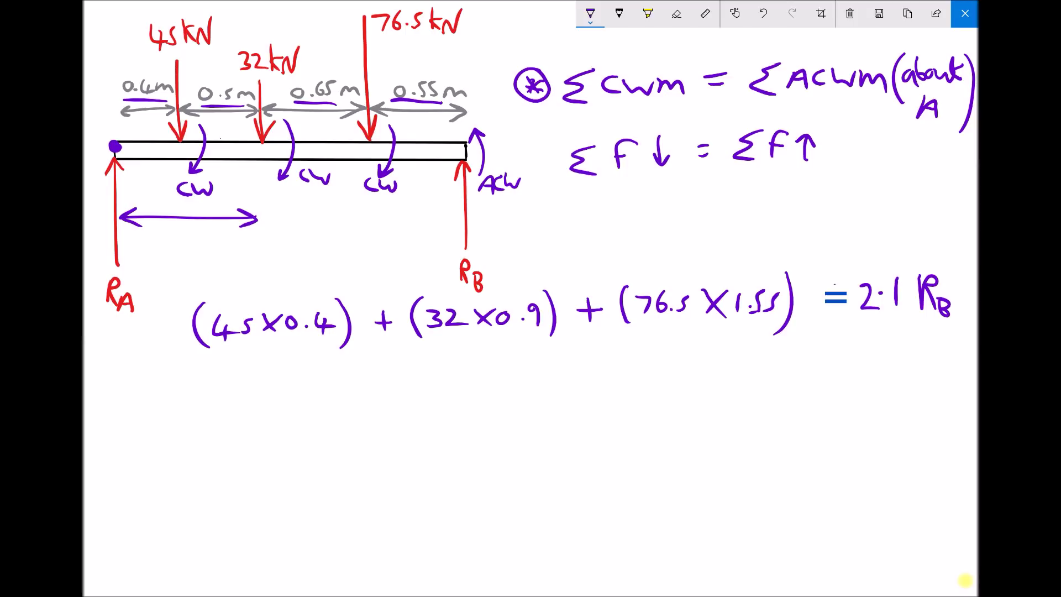
key(ctrl+z)
Write the simplified line 165.375 = 2.1RB beneath the moment sum.
drag(249, 372, 248, 395)
mouse_move(269, 370)
mouse_down()
mouse_move(314, 384)
mouse_move(309, 393)
mouse_move(337, 375)
mouse_move(333, 392)
mouse_move(356, 373)
mouse_move(419, 366)
mouse_up()
drag(397, 377, 489, 378)
click(476, 375)
mouse_move(506, 360)
mouse_down()
mouse_move(505, 379)
mouse_move(540, 380)
mouse_move(540, 371)
mouse_up()
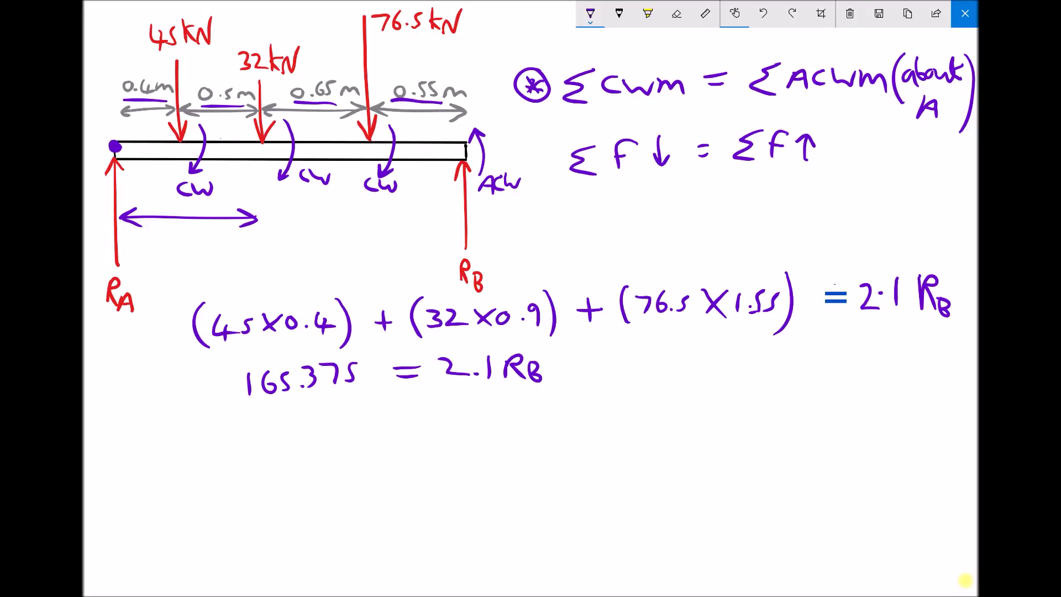
Write ÷2.1 and RB = 165.375/2.1 = as a fraction.
click(139, 425)
mouse_move(127, 436)
mouse_down()
mouse_move(161, 433)
mouse_move(247, 443)
mouse_up()
drag(331, 424, 350, 443)
mouse_move(357, 426)
mouse_down()
mouse_move(358, 444)
mouse_move(414, 432)
mouse_up()
mouse_move(432, 407)
mouse_down()
mouse_move(433, 433)
mouse_move(442, 416)
mouse_move(509, 427)
mouse_up()
click(481, 422)
mouse_move(538, 408)
mouse_down()
mouse_move(527, 423)
mouse_move(539, 406)
mouse_up()
mouse_move(445, 445)
mouse_down()
mouse_move(526, 440)
mouse_move(486, 469)
mouse_move(513, 470)
mouse_up()
click(500, 467)
mouse_move(573, 424)
mouse_down()
mouse_move(595, 422)
mouse_move(593, 432)
mouse_move(645, 414)
mouse_move(635, 437)
mouse_up()
Write the result 78.75 kN and double-underline it.
mouse_move(665, 412)
mouse_down()
mouse_move(657, 426)
mouse_move(666, 413)
mouse_move(690, 431)
mouse_move(699, 417)
mouse_move(700, 430)
mouse_up()
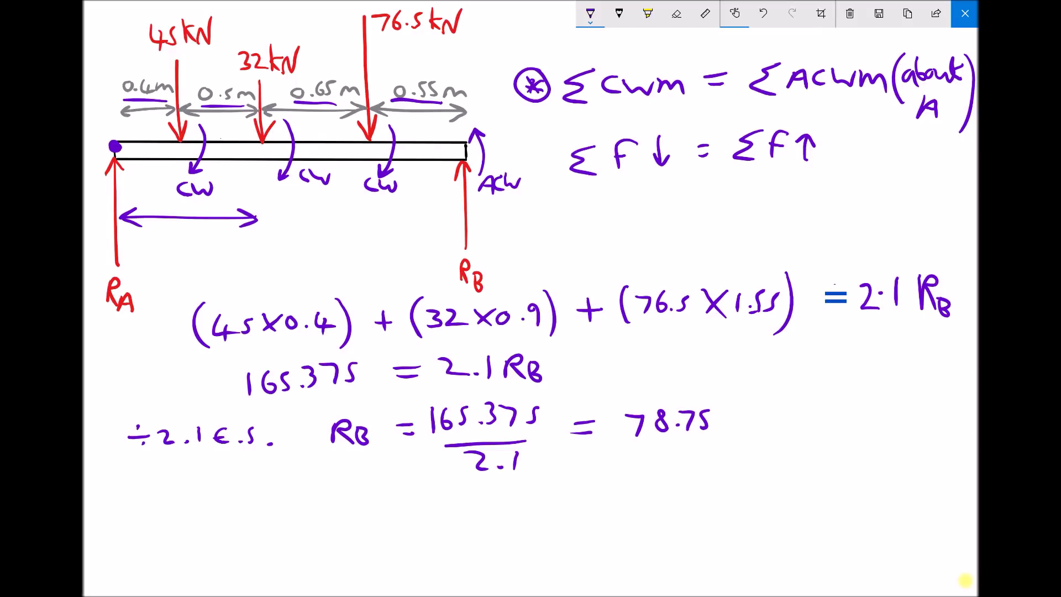
drag(733, 402, 735, 427)
mouse_move(753, 409)
mouse_down()
mouse_move(735, 415)
mouse_move(747, 426)
mouse_move(779, 399)
mouse_up()
mouse_move(641, 443)
mouse_down()
mouse_move(733, 439)
mouse_move(714, 448)
mouse_up()
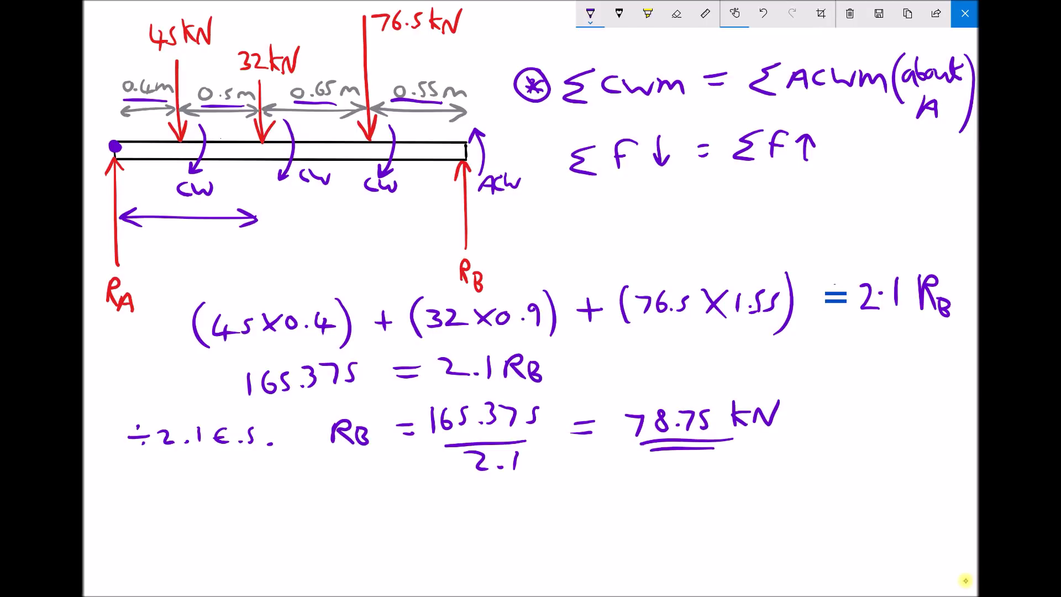
Mark the force-balance equation ΣF↓ = ΣF↑ with a circled asterisk.
mouse_move(535, 152)
mouse_down()
mouse_move(550, 166)
mouse_move(533, 167)
mouse_up()
drag(540, 147, 552, 161)
mouse_move(546, 138)
mouse_down()
mouse_move(520, 158)
mouse_move(548, 141)
mouse_up()
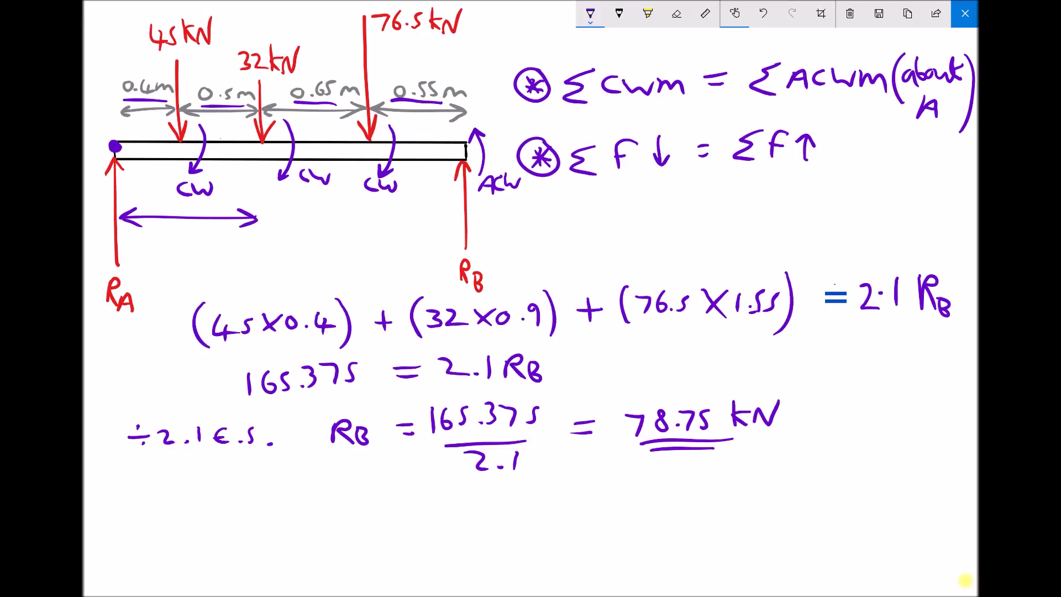
Write the force balance 45 + 32 + 76.5 = RA + 78.75.
mouse_move(268, 502)
mouse_down()
mouse_move(272, 525)
mouse_move(292, 507)
mouse_move(283, 521)
mouse_move(411, 510)
mouse_up()
mouse_move(405, 502)
mouse_down()
mouse_move(432, 491)
mouse_move(435, 511)
mouse_move(553, 496)
mouse_up()
mouse_move(530, 504)
mouse_down()
mouse_move(611, 507)
mouse_move(622, 494)
mouse_move(630, 509)
mouse_up()
mouse_move(617, 502)
mouse_down()
mouse_move(660, 503)
mouse_move(700, 479)
mouse_move(695, 502)
mouse_up()
mouse_move(715, 486)
mouse_down()
mouse_move(708, 504)
mouse_move(714, 483)
mouse_move(751, 499)
mouse_up()
click(728, 500)
click(740, 498)
drag(753, 483, 763, 482)
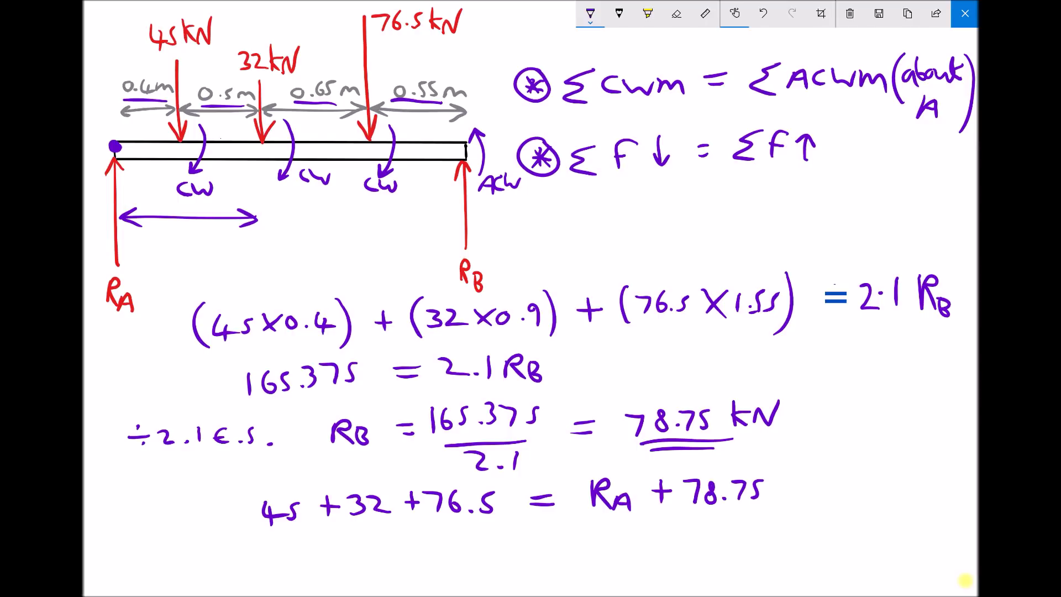
Simplify beneath to 153.5 = RA + 78.75.
mouse_move(427, 536)
mouse_down()
mouse_move(441, 552)
mouse_move(492, 555)
mouse_up()
click(482, 552)
drag(528, 539, 569, 551)
drag(570, 529, 587, 553)
mouse_move(585, 553)
mouse_down()
mouse_move(593, 542)
mouse_move(604, 554)
mouse_up()
drag(590, 547, 625, 550)
mouse_move(614, 540)
mouse_down()
mouse_move(642, 551)
mouse_move(690, 530)
mouse_move(685, 547)
mouse_move(695, 547)
mouse_up()
click(669, 543)
click(708, 529)
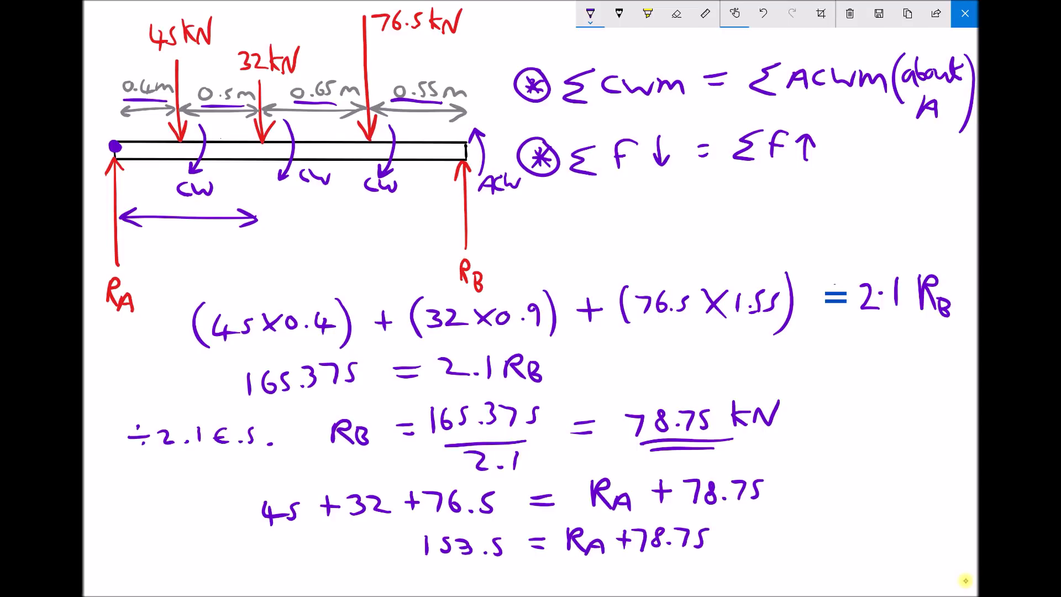
Note subtracting 78.75 from each side.
mouse_move(255, 579)
mouse_down()
mouse_move(236, 579)
mouse_move(271, 585)
mouse_up()
mouse_move(291, 565)
mouse_down()
mouse_move(284, 577)
mouse_move(291, 565)
mouse_move(313, 584)
mouse_move(355, 574)
mouse_move(387, 586)
mouse_up()
click(298, 583)
click(381, 583)
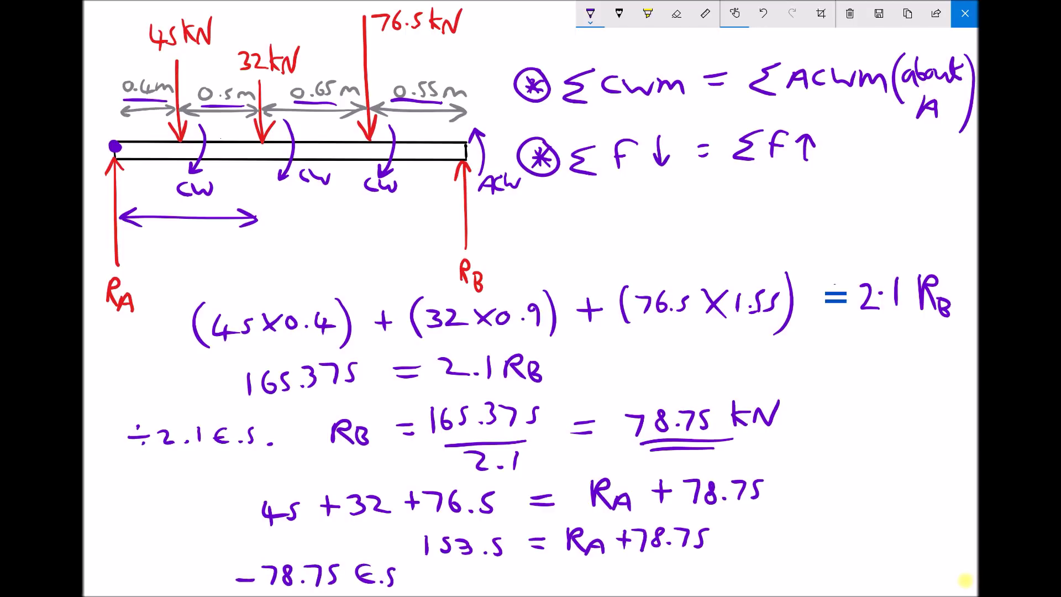
Write RA = 153.5 − 78.75 = 74.75 kN and double-underline the answer.
mouse_move(472, 571)
mouse_down()
mouse_move(496, 590)
mouse_move(515, 592)
mouse_move(510, 583)
mouse_up()
drag(545, 571, 588, 588)
mouse_move(609, 569)
mouse_down()
mouse_move(598, 584)
mouse_move(700, 582)
mouse_move(722, 559)
mouse_move(745, 579)
mouse_move(752, 556)
mouse_up()
click(618, 584)
click(641, 583)
click(734, 576)
mouse_move(770, 558)
mouse_down()
mouse_move(751, 577)
mouse_move(813, 558)
mouse_up()
drag(798, 570, 813, 569)
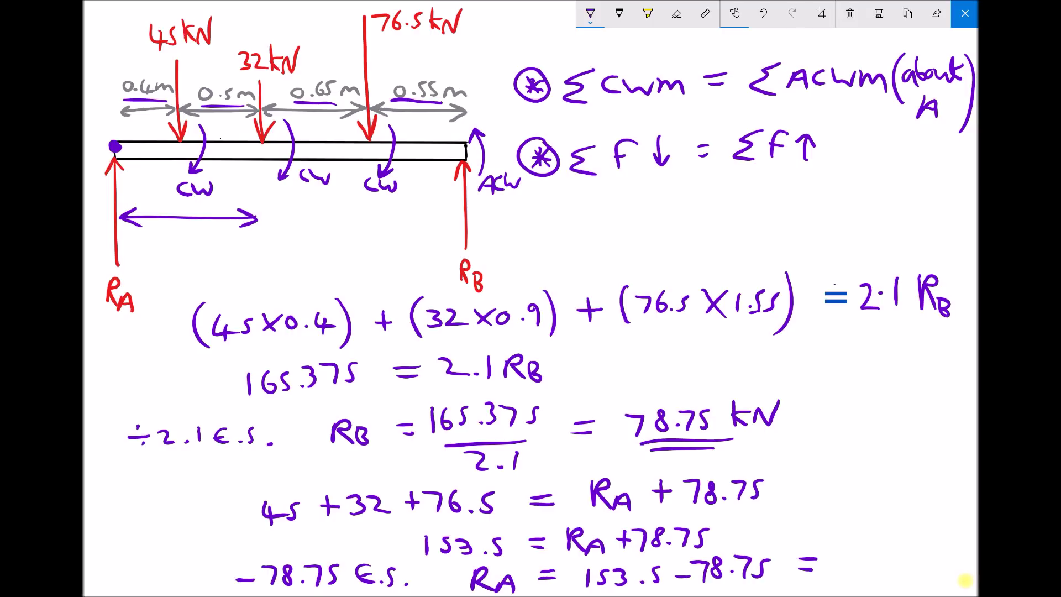
mouse_move(832, 550)
mouse_down()
mouse_move(845, 570)
mouse_move(925, 573)
mouse_move(961, 544)
mouse_up()
click(879, 574)
mouse_move(931, 584)
mouse_down()
mouse_move(835, 582)
mouse_move(838, 591)
mouse_up()
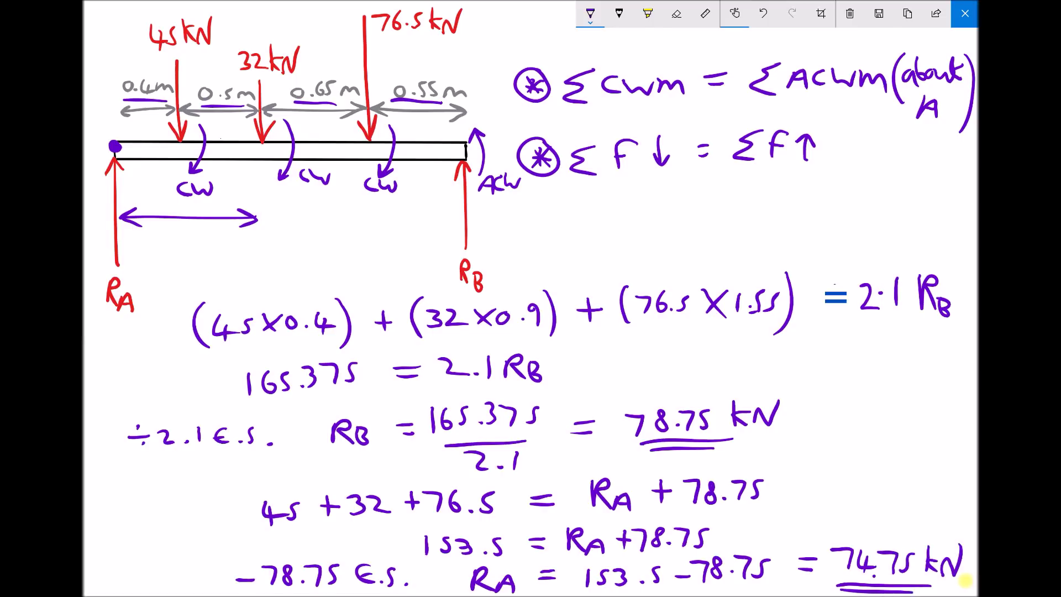
click(648, 14)
Highlight the RA label, RA on the final line, and the 74.75 kN answer in yellow.
drag(132, 313, 104, 265)
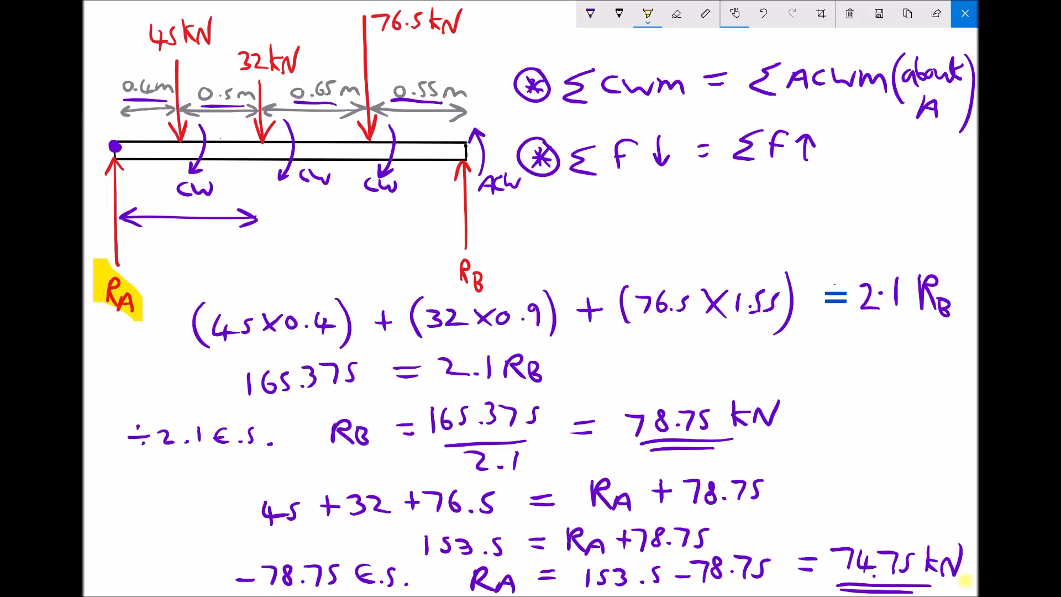
drag(525, 579, 467, 579)
drag(965, 581, 833, 555)
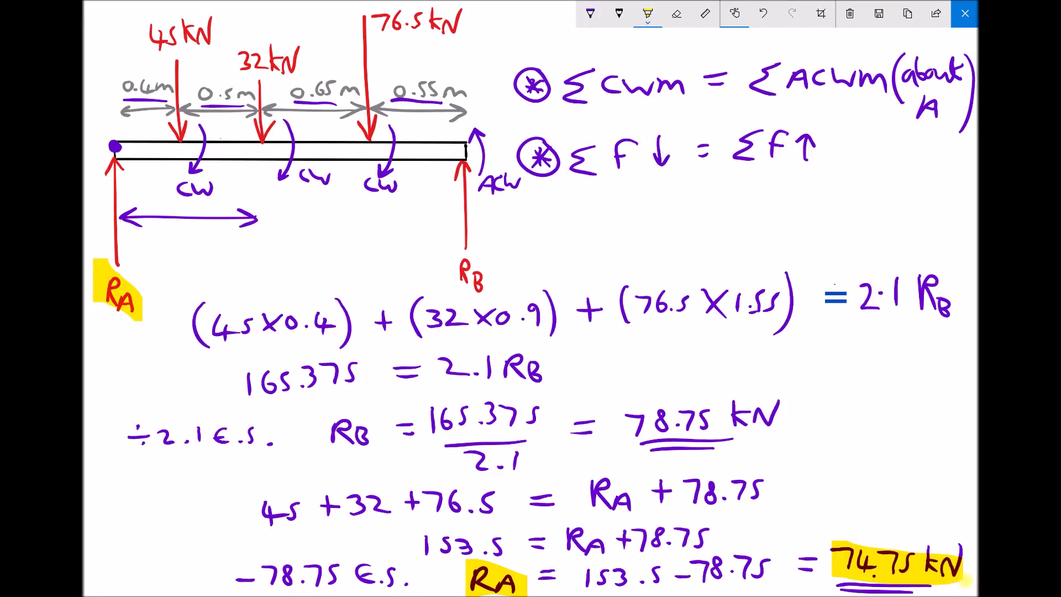
Highlight the RB label, RB in the division line, and the 78.75 kN answer.
drag(485, 292, 454, 259)
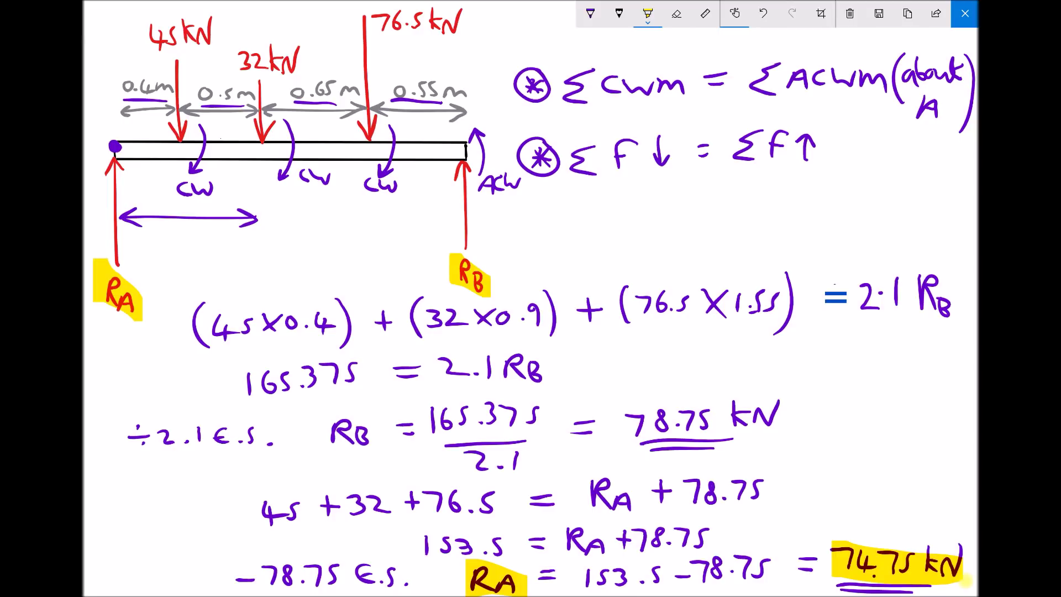
drag(376, 451, 329, 417)
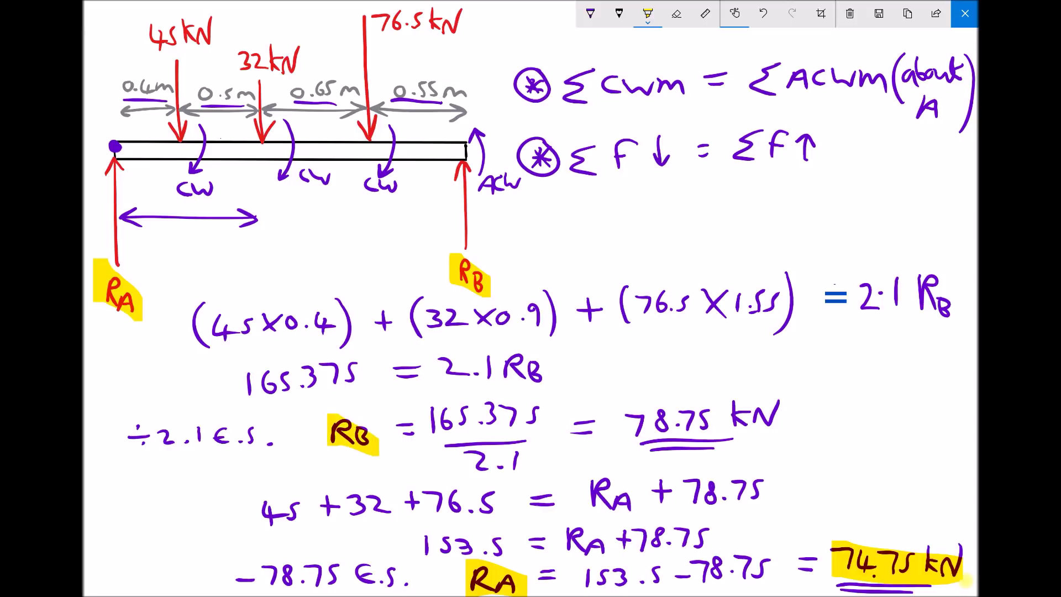
drag(765, 416, 615, 425)
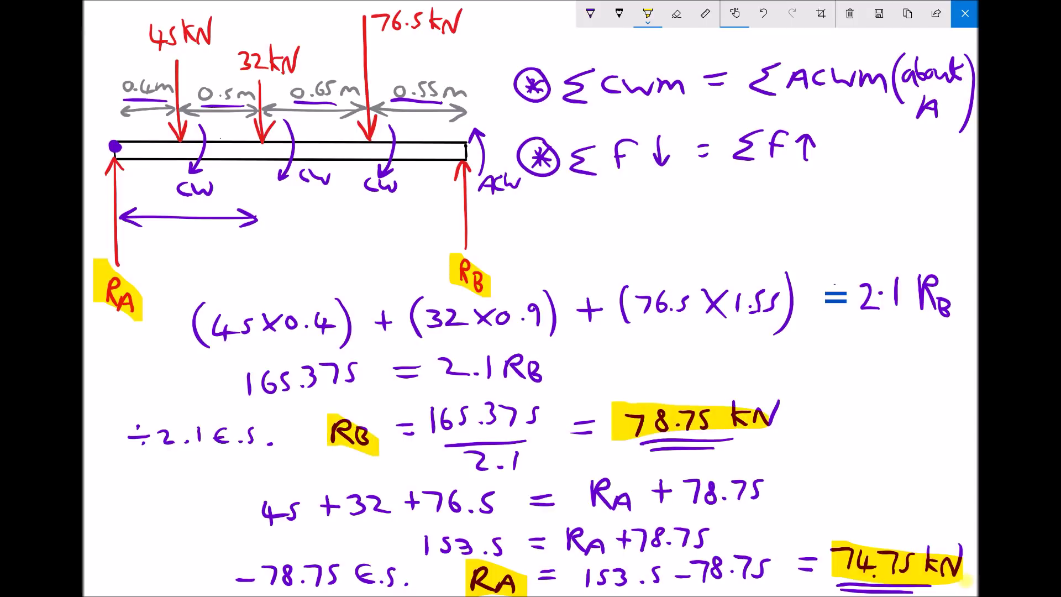